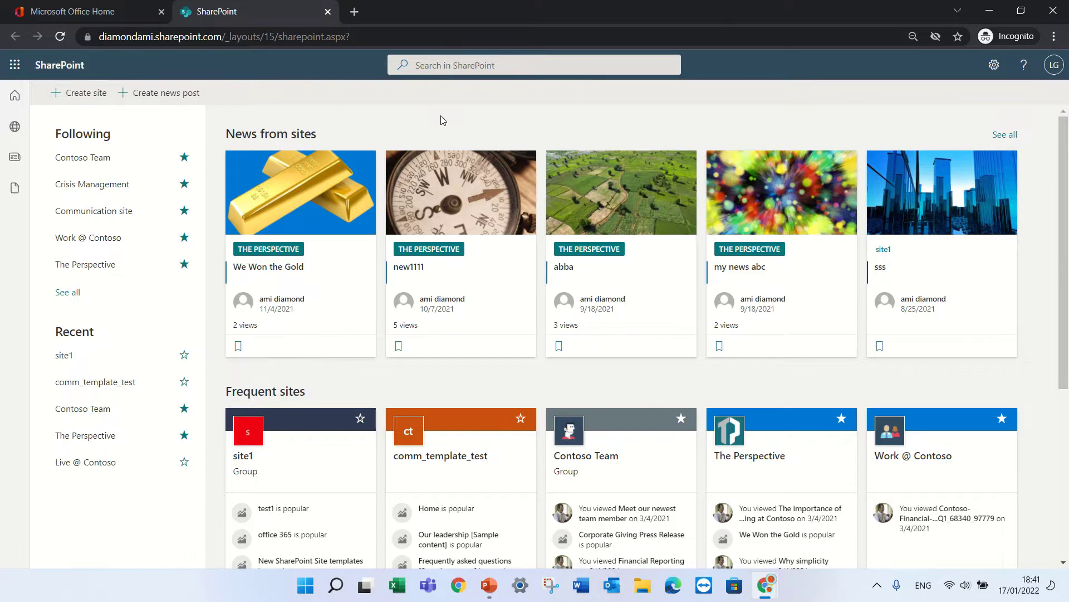
Step: Reload the page and launch SharePoint from the Microsoft 365 app list in a new tab
left_click(39, 67)
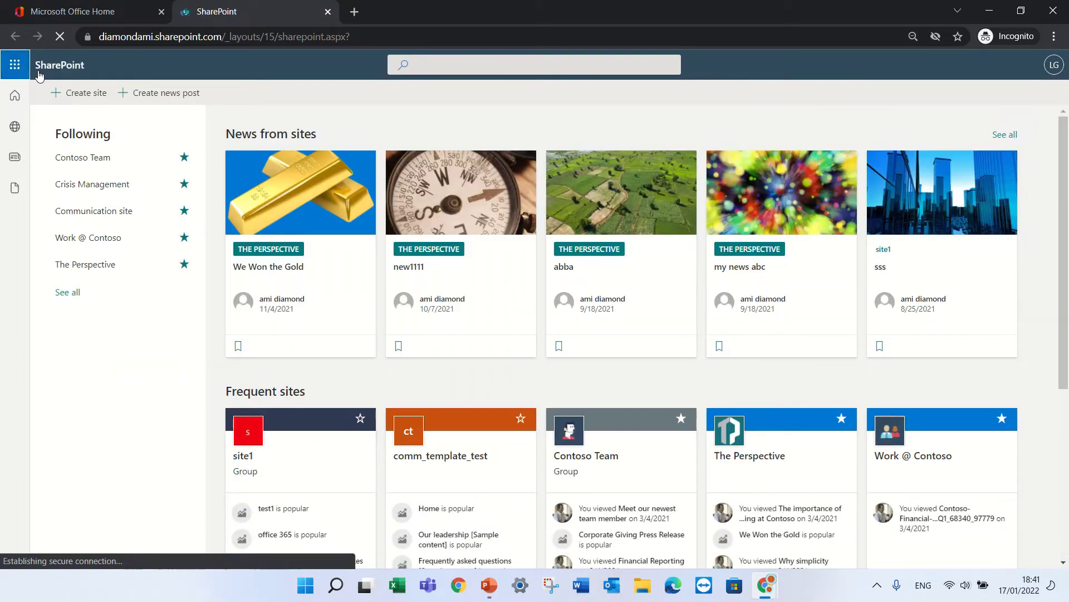
left_click(17, 66)
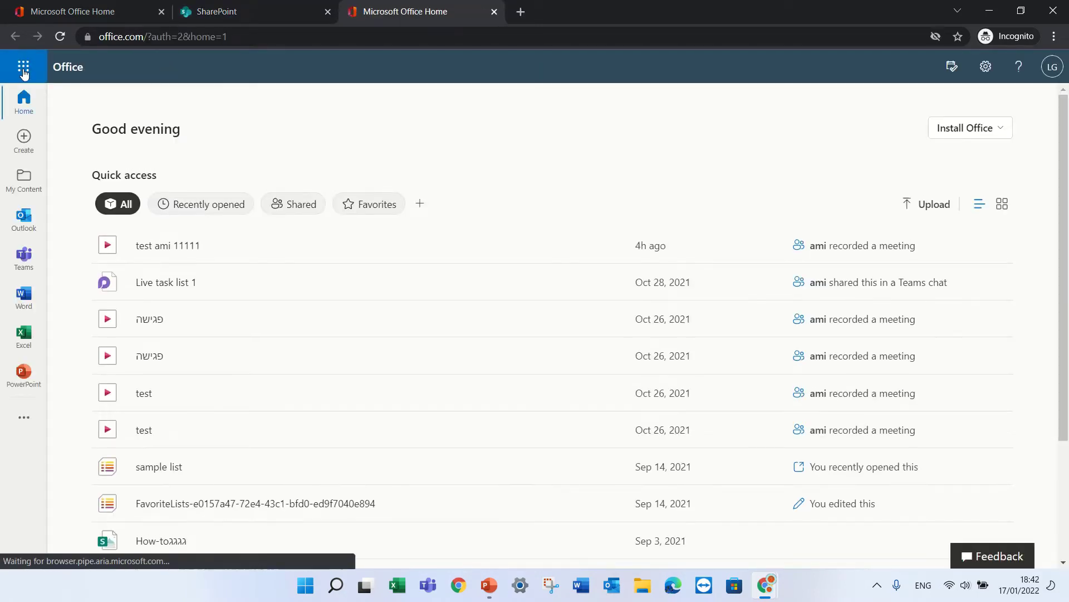
left_click(23, 70)
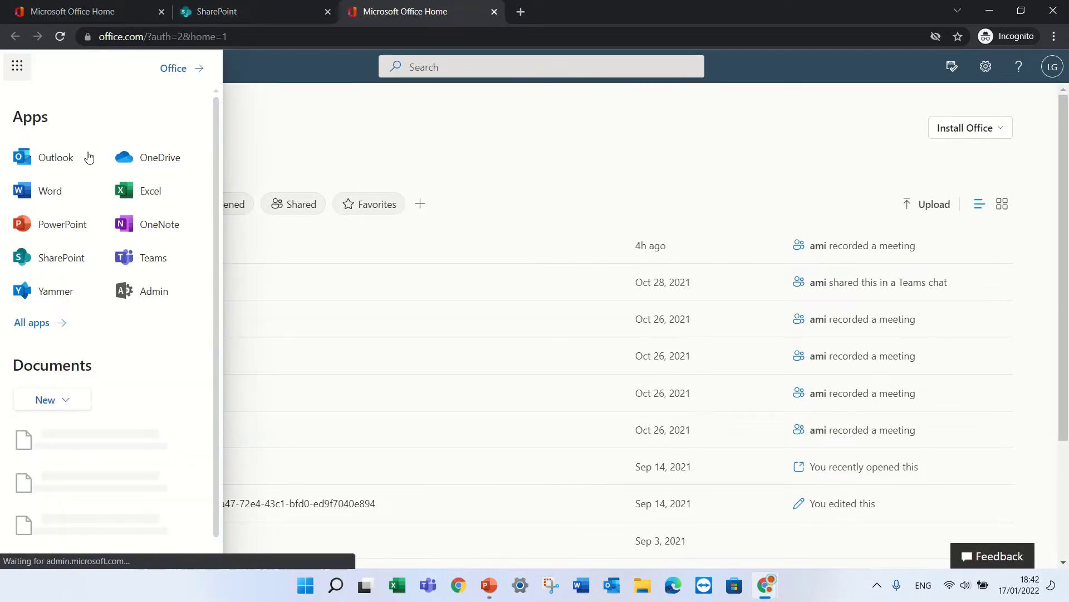
left_click(50, 262)
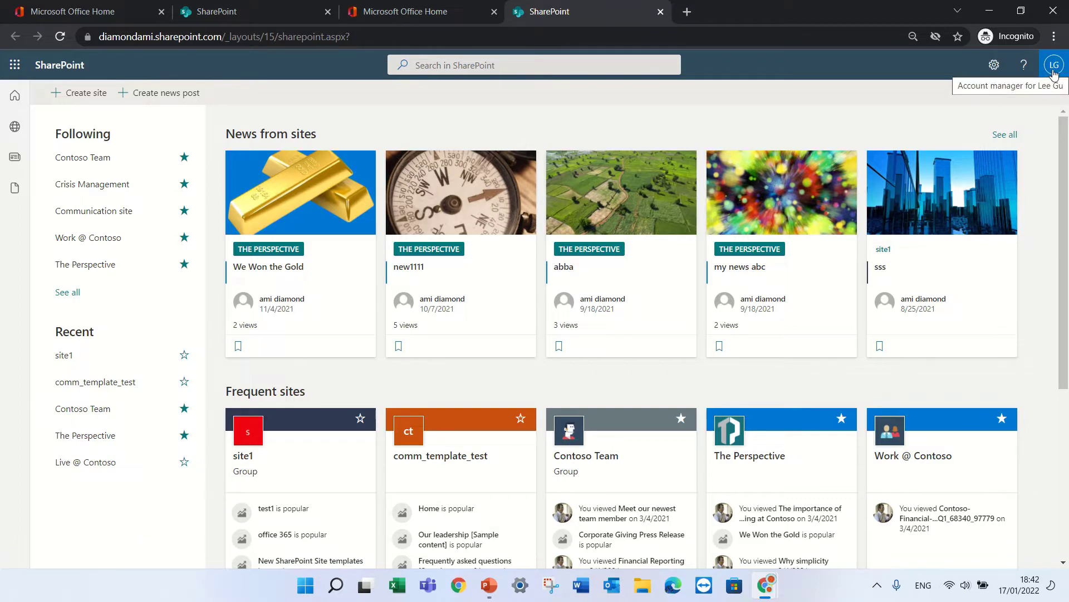
Step: In the admin window, go from the app launcher to SharePoint admin center's Settings page
left_click(763, 586)
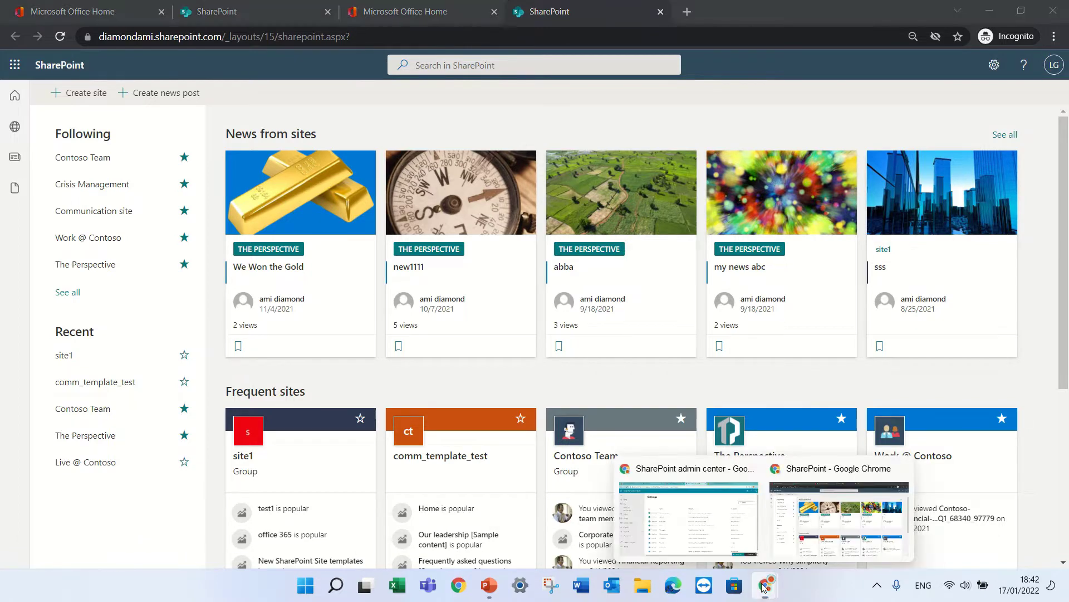
left_click(693, 527)
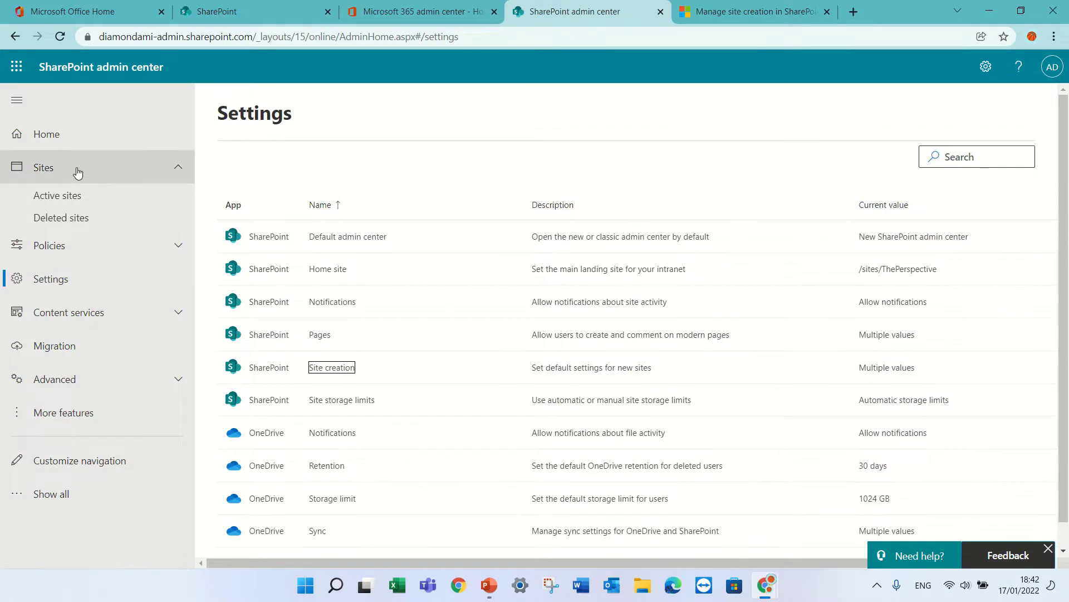
left_click(17, 68)
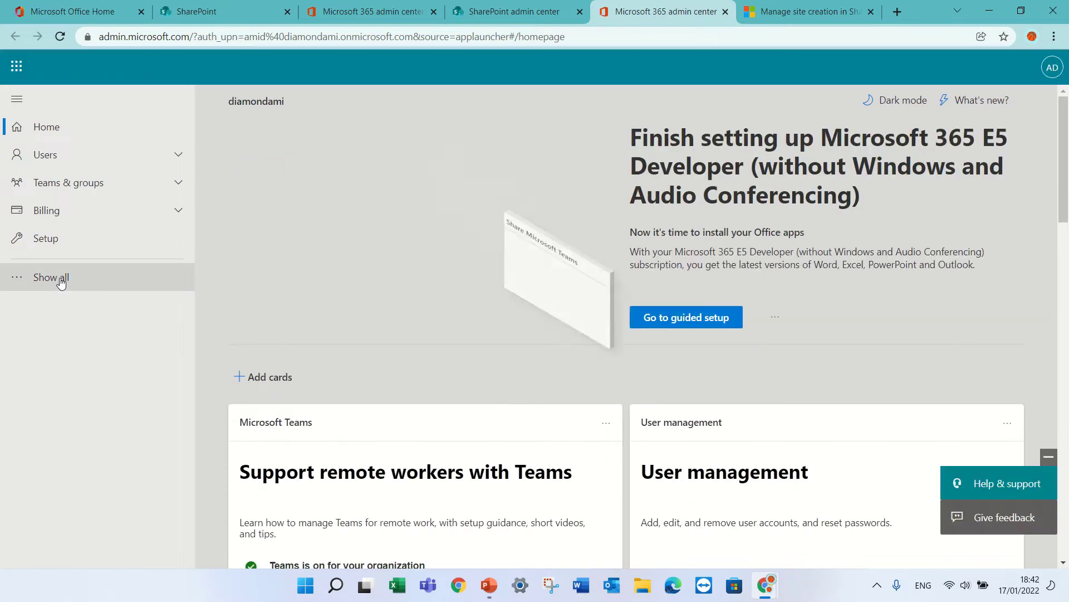
left_click(61, 280)
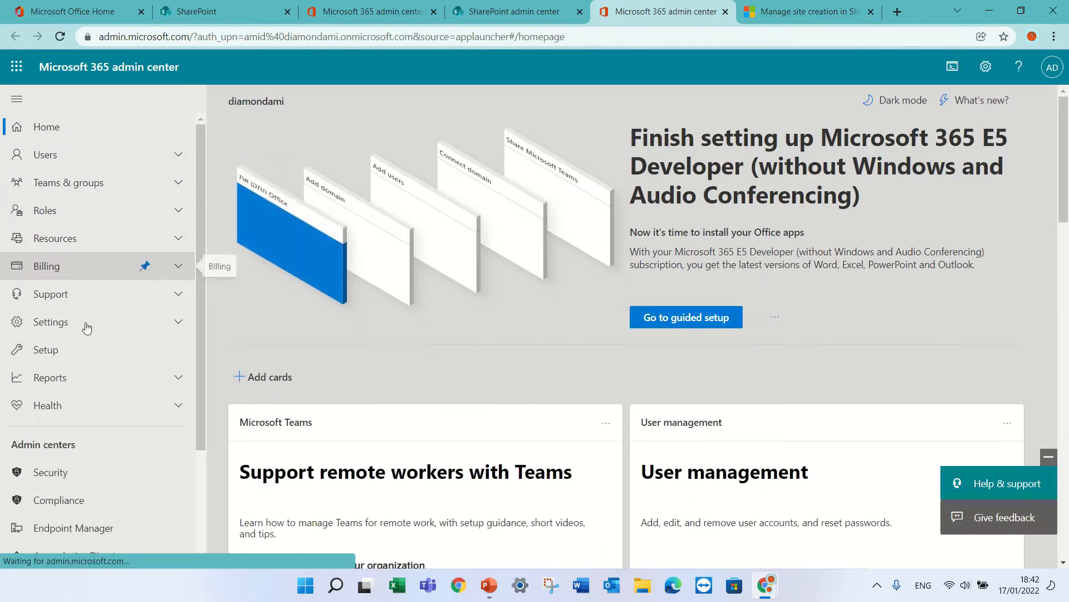
left_click_drag(201, 310, 198, 416)
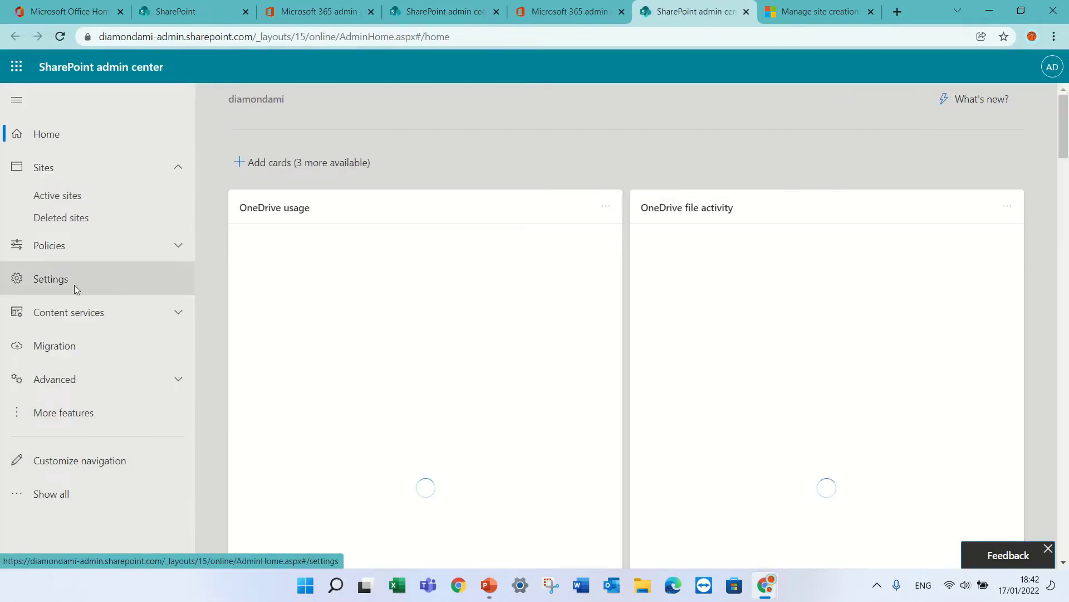
left_click(75, 286)
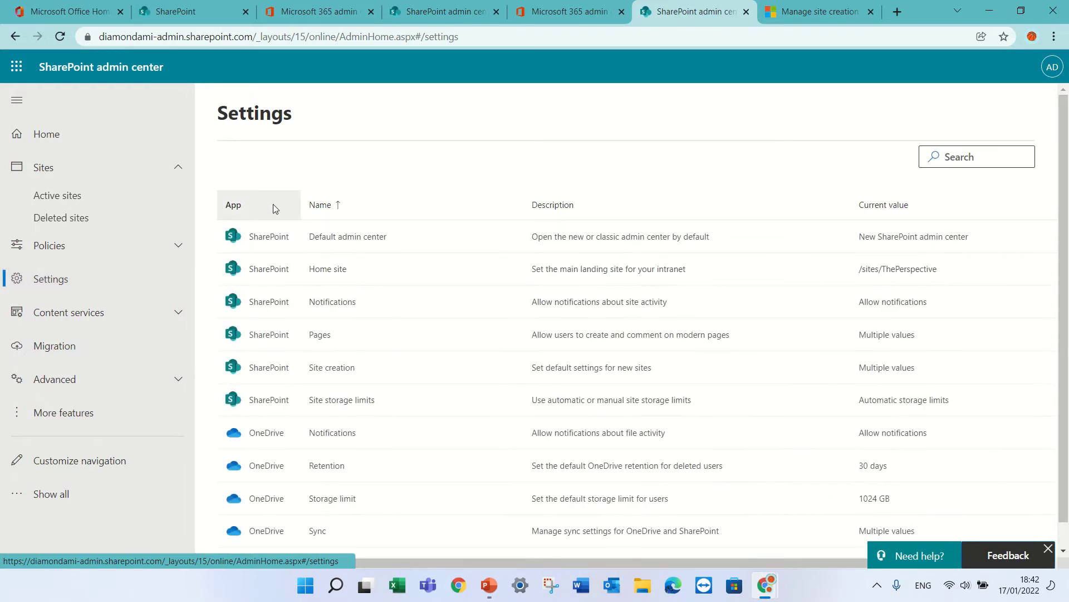
Step: Uncheck 'Let users create sites from the SharePoint start page and OneDrive' under Site creation and save
left_click(329, 369)
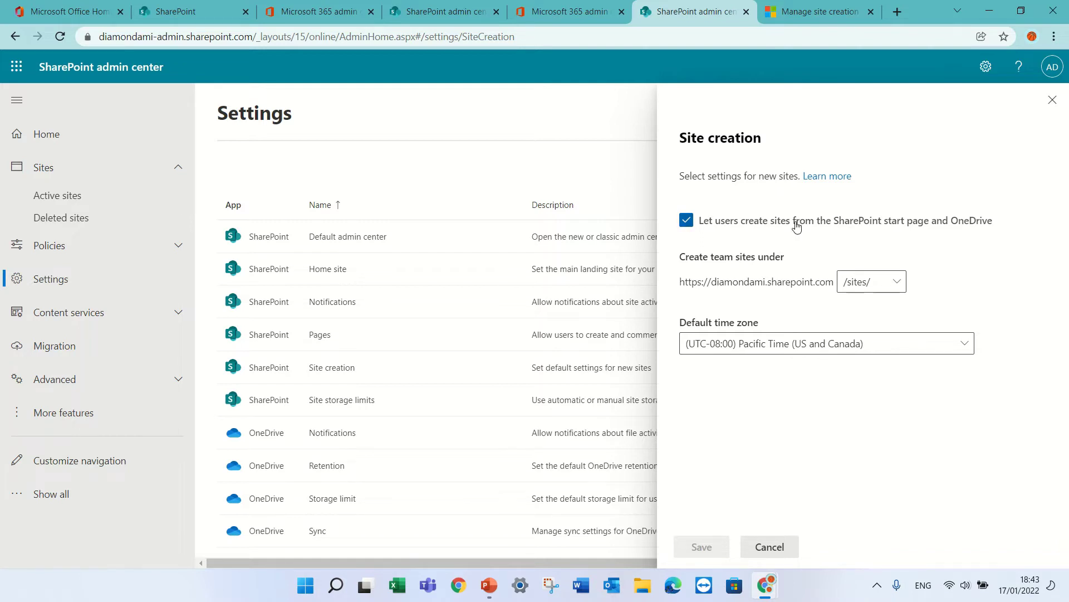
left_click(686, 220)
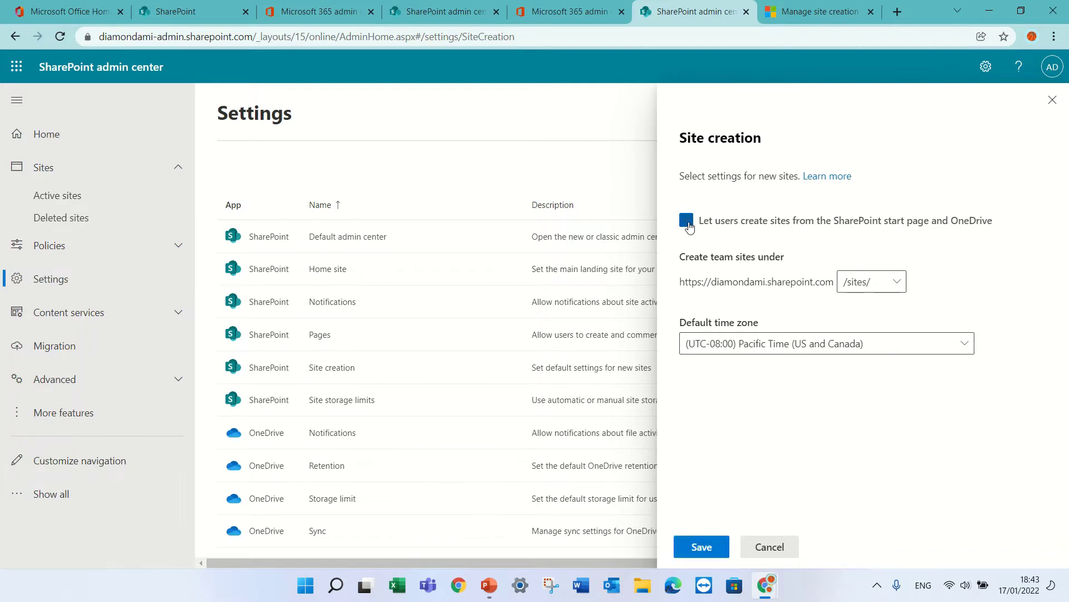
left_click(703, 548)
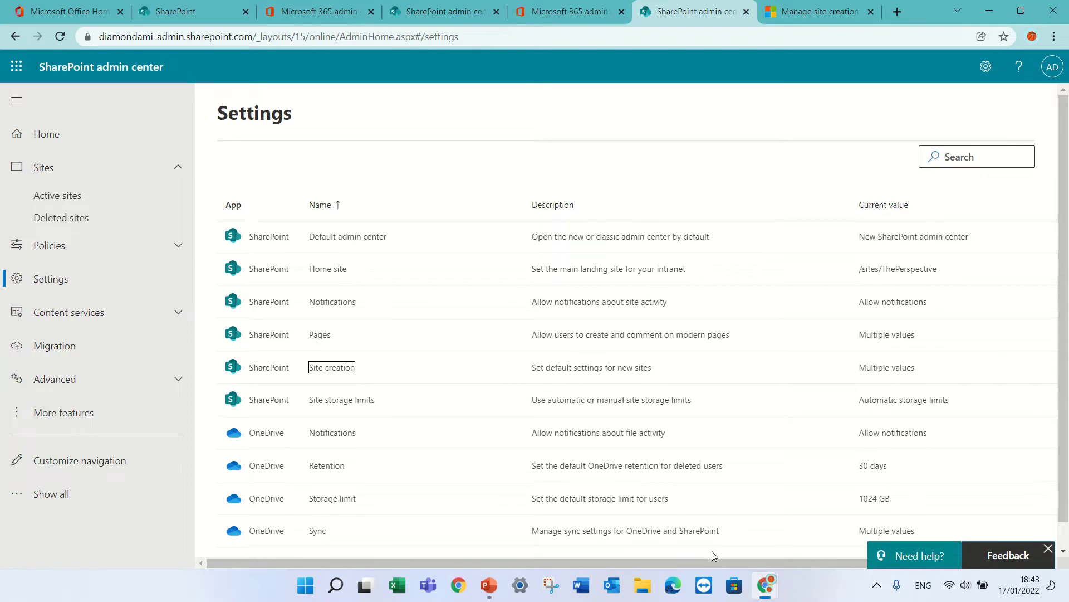
Step: Reload the existing incognito SharePoint window twice, then close it
mouse_move(765, 584)
left_click(837, 521)
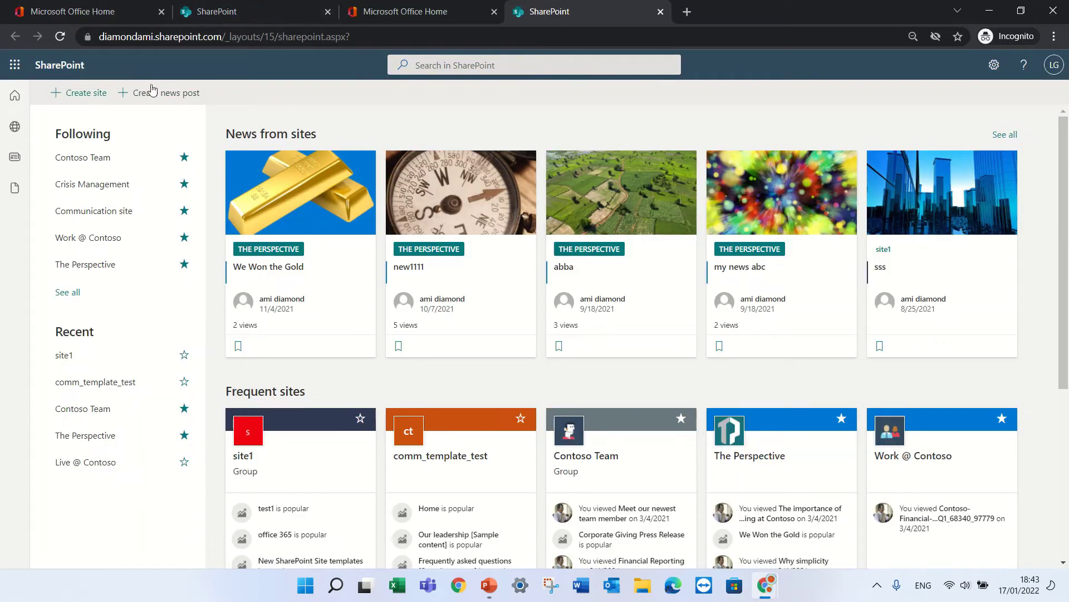
left_click(59, 37)
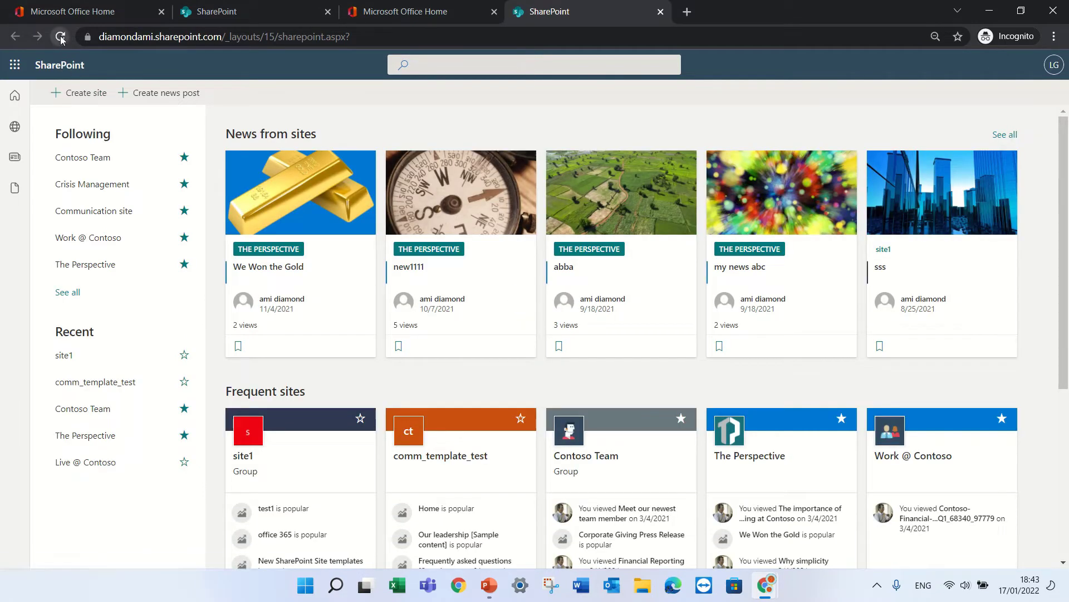
left_click(61, 37)
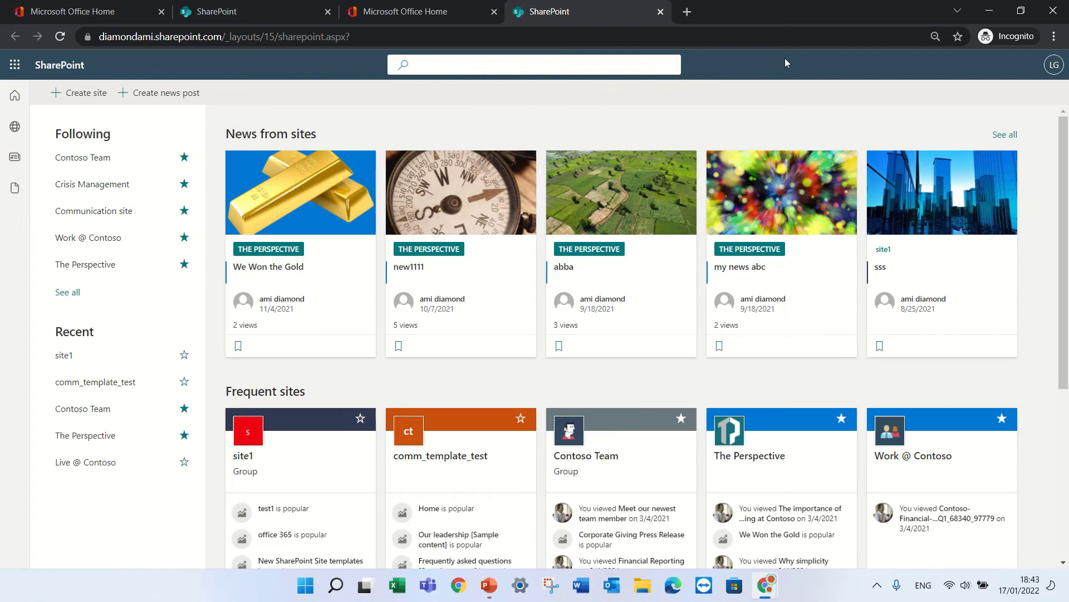
left_click(1054, 11)
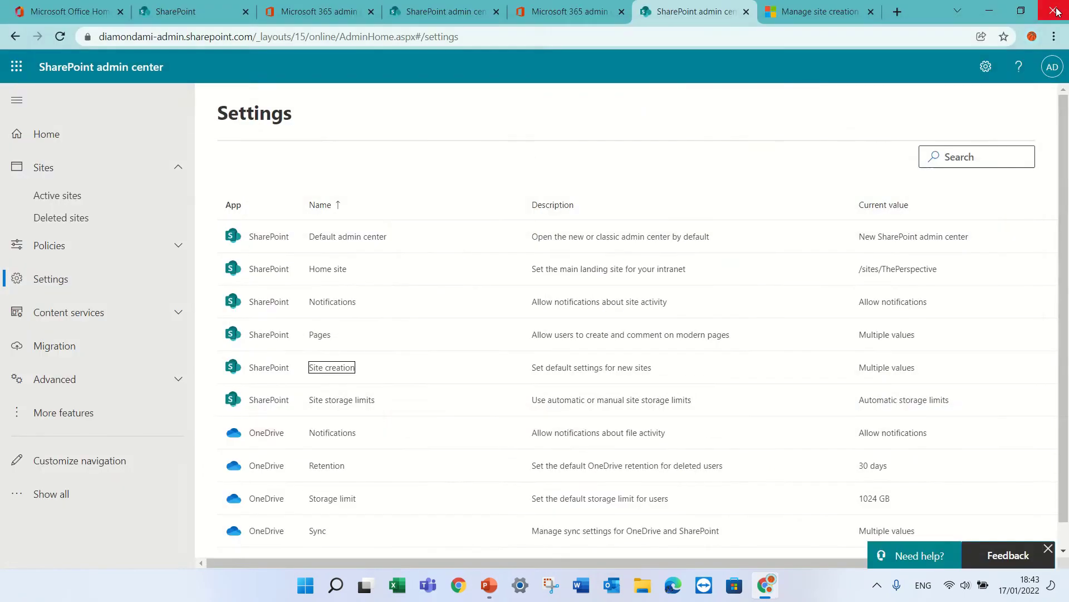
Step: Open a new private browsing window and go to office.com
left_click(1055, 36)
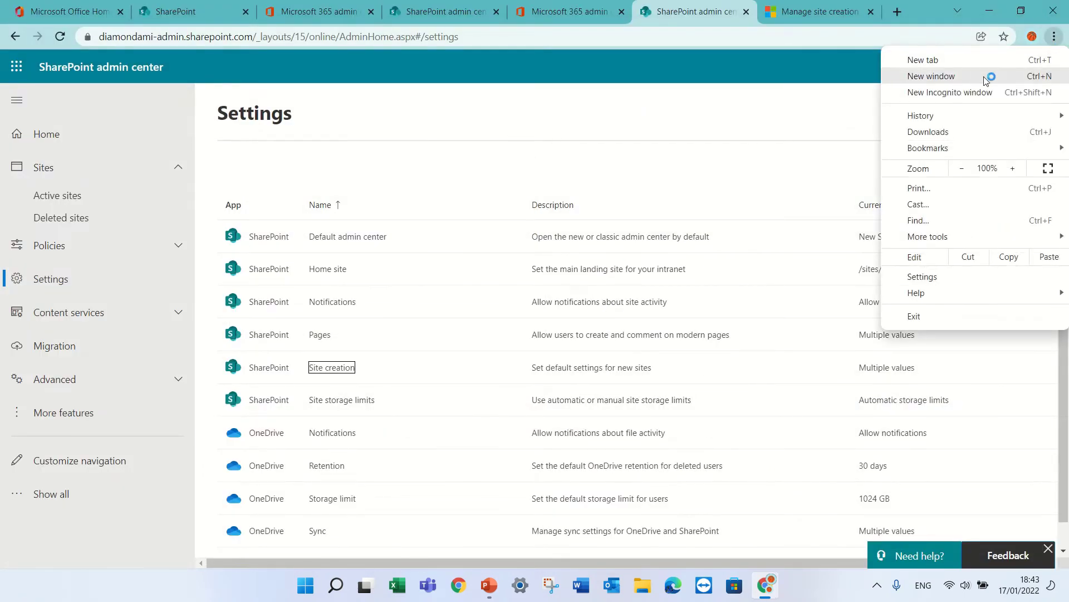
left_click(962, 98)
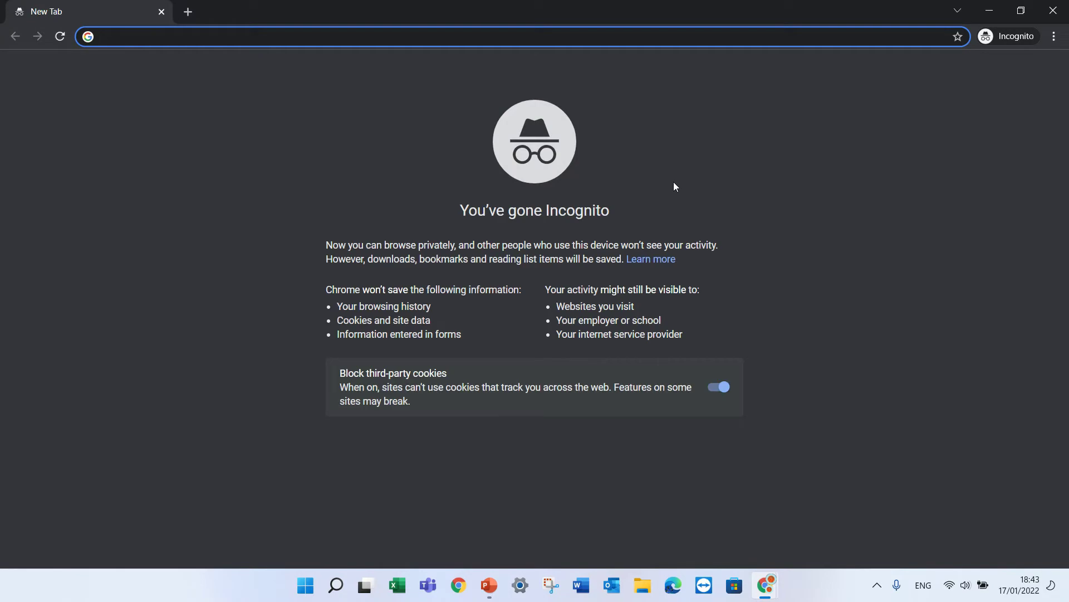
type("office.com%2Flandingv2&respons...")
key("Return")
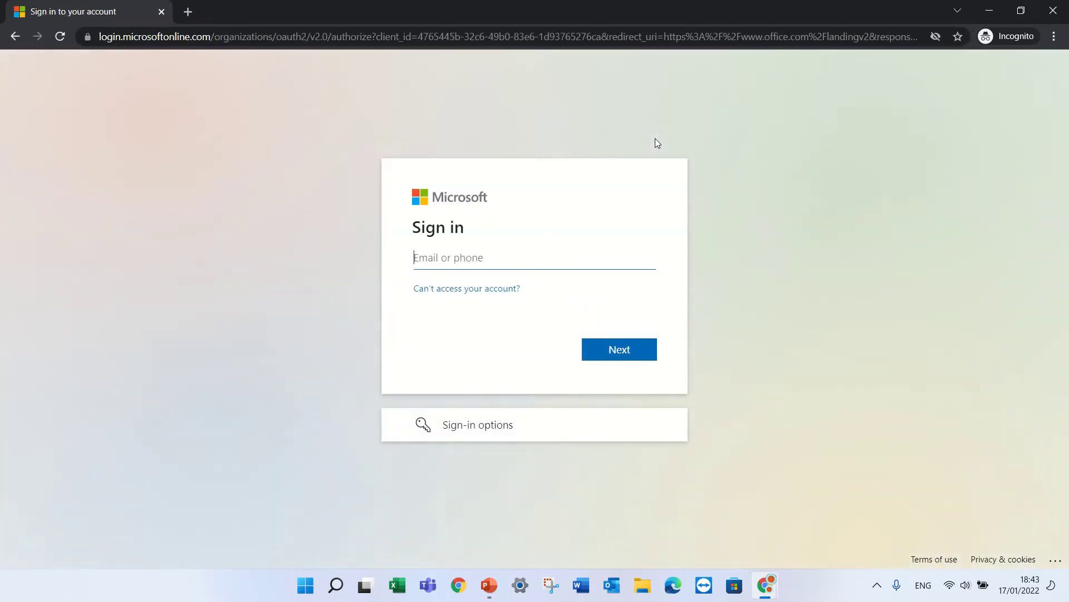
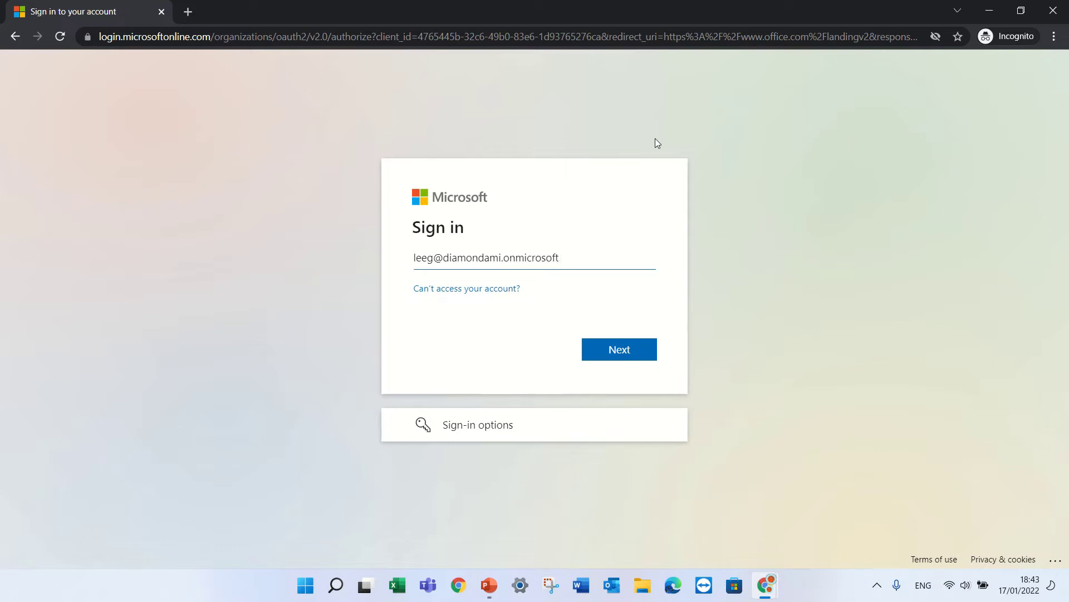
Step: Sign in with the standard user's e-mail address and password
key("Return")
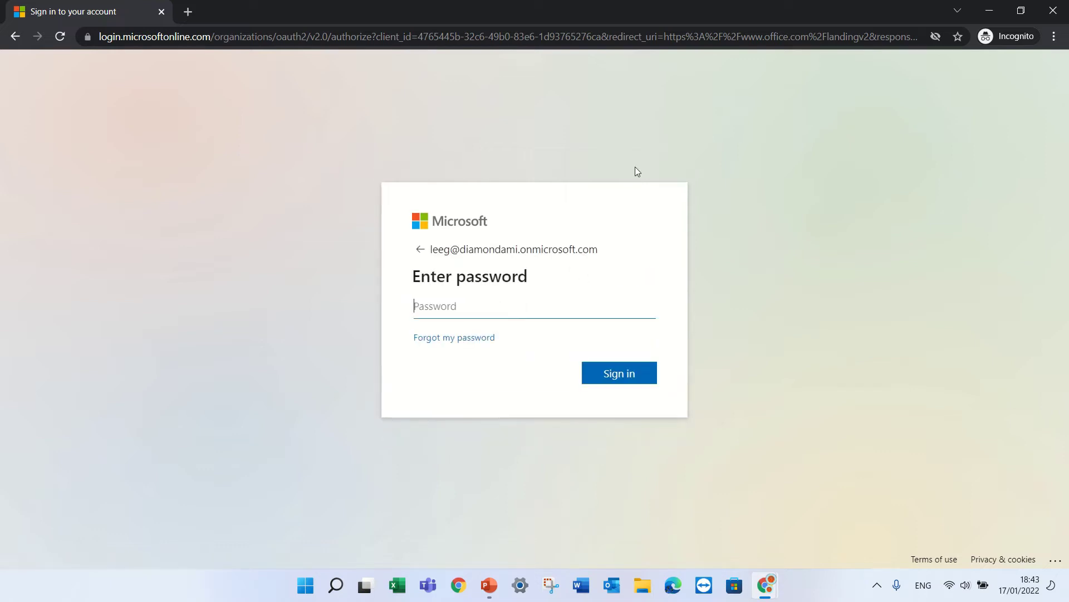
type("•••••••••")
key("Return")
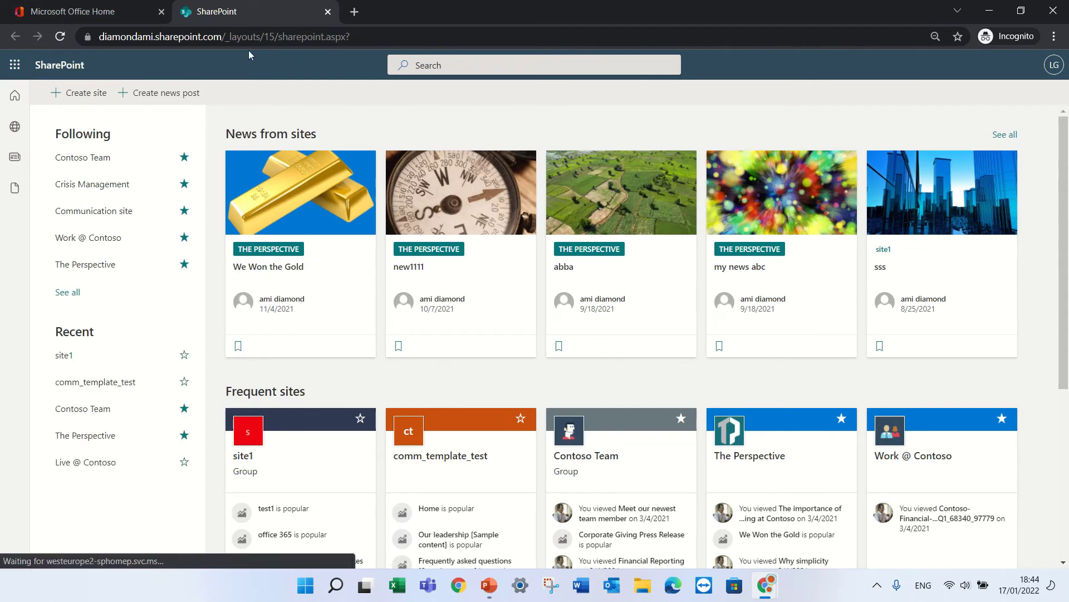
Step: Reload the SharePoint start page twice to check whether 'Create site' is still offered
left_click(61, 37)
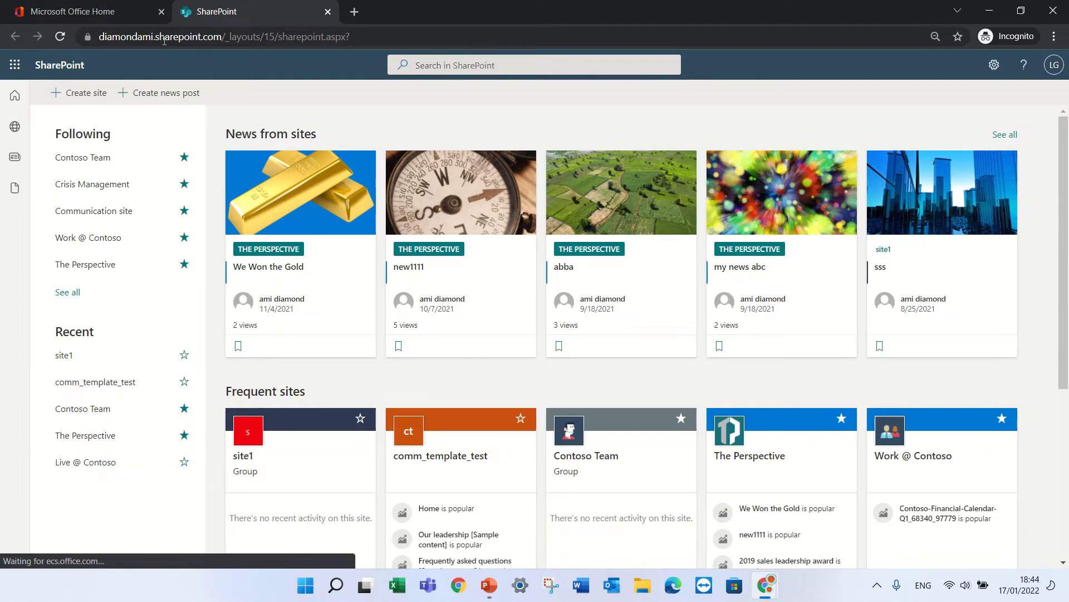
left_click(60, 37)
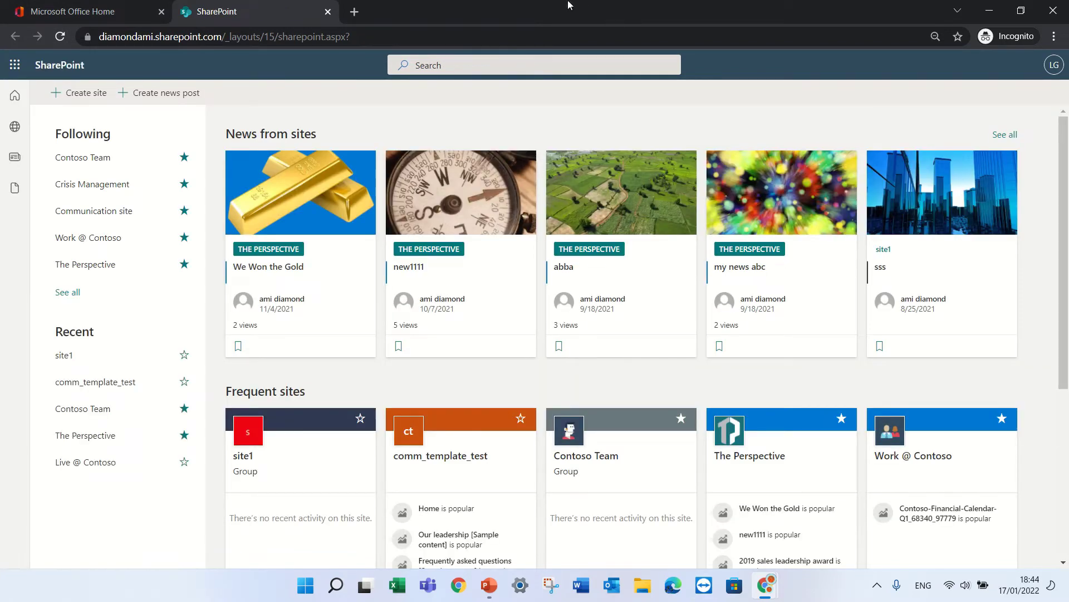
mouse_move(560, 3)
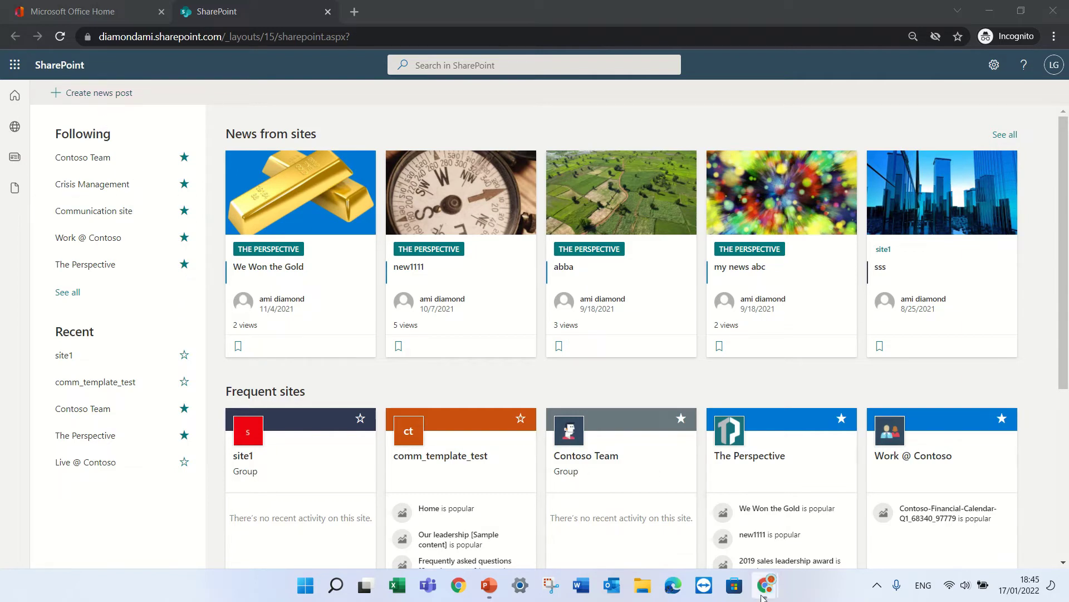
mouse_move(766, 585)
left_click(689, 532)
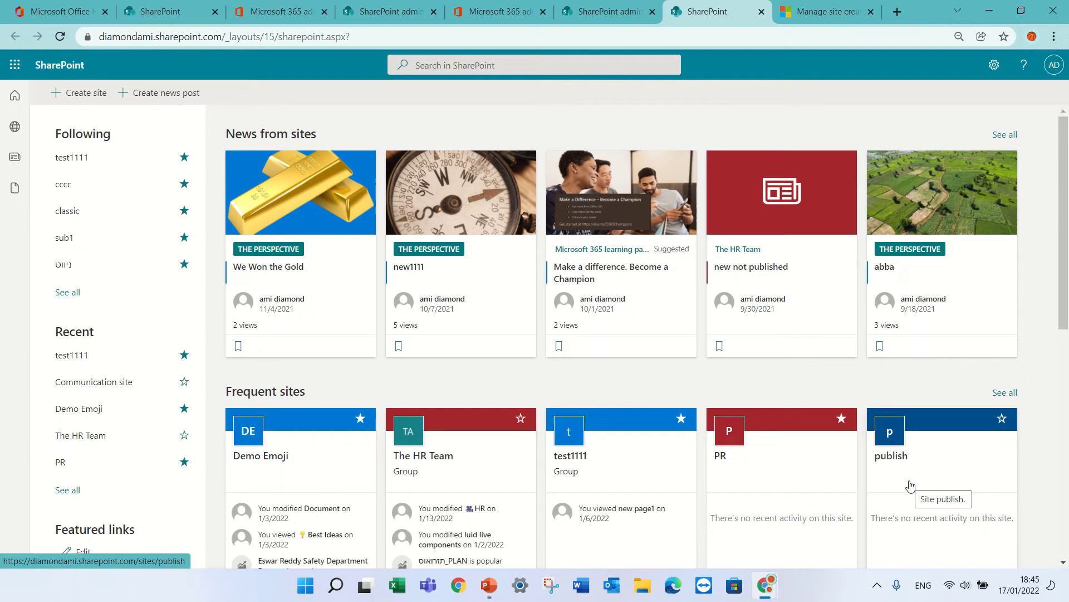
left_click(764, 592)
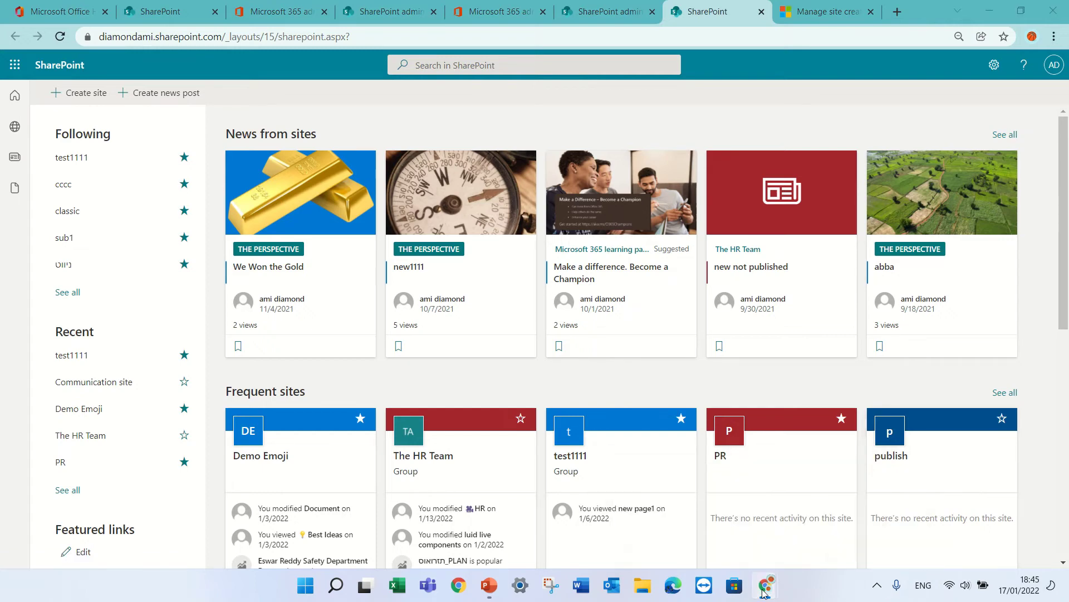
left_click(824, 543)
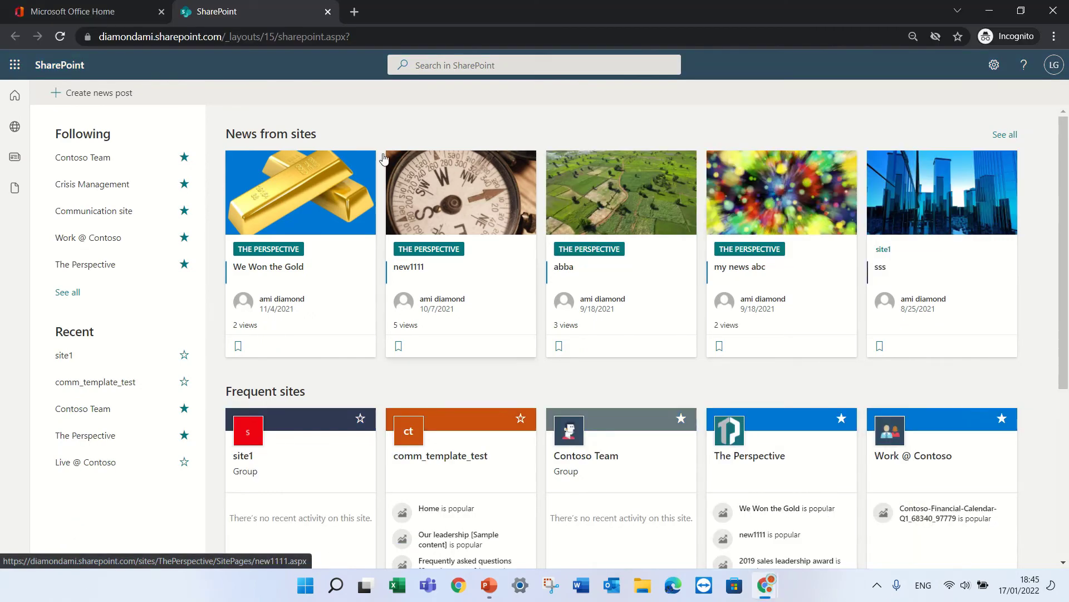
Step: Show all apps in the Microsoft 365 app launcher and scroll down to Planner
left_click(19, 69)
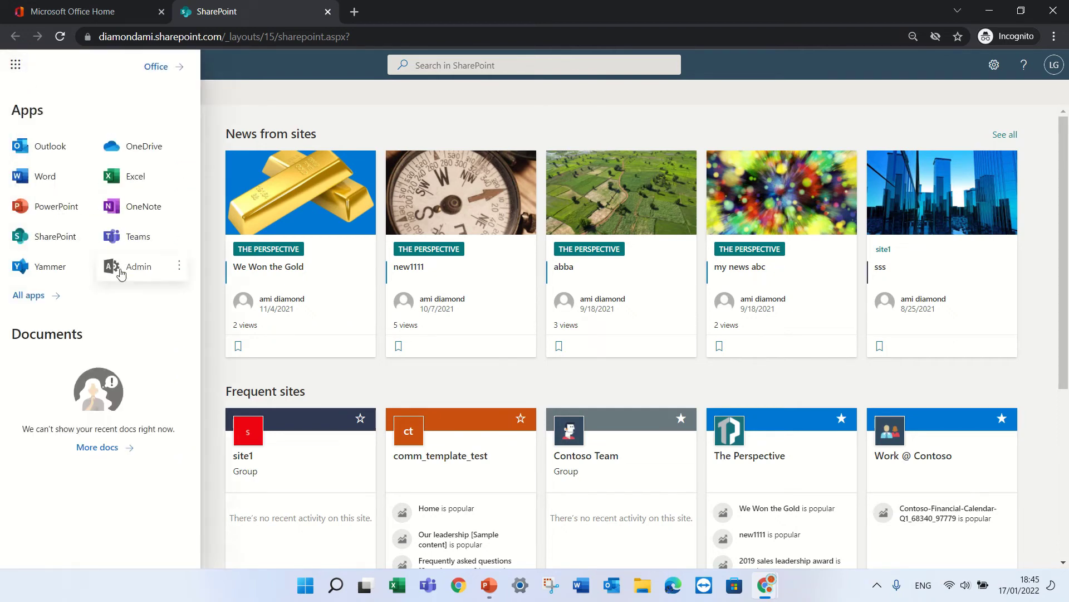
left_click(22, 296)
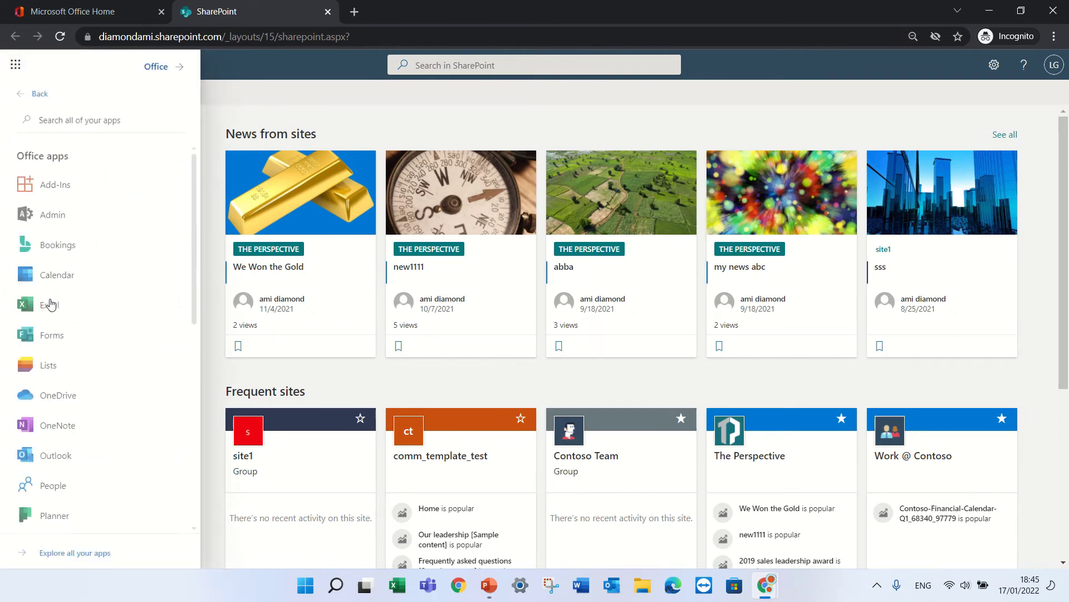
left_click_drag(196, 266, 192, 318)
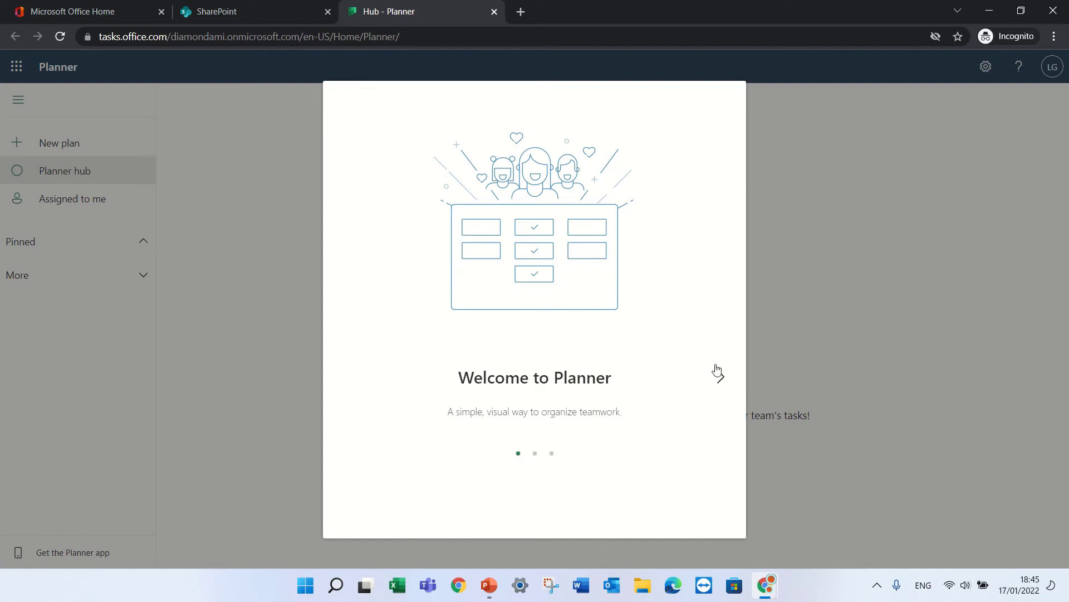
Step: Skip the Planner welcome tour, create the plan 'test111', and close the tip bubble
left_click(724, 386)
left_click(724, 388)
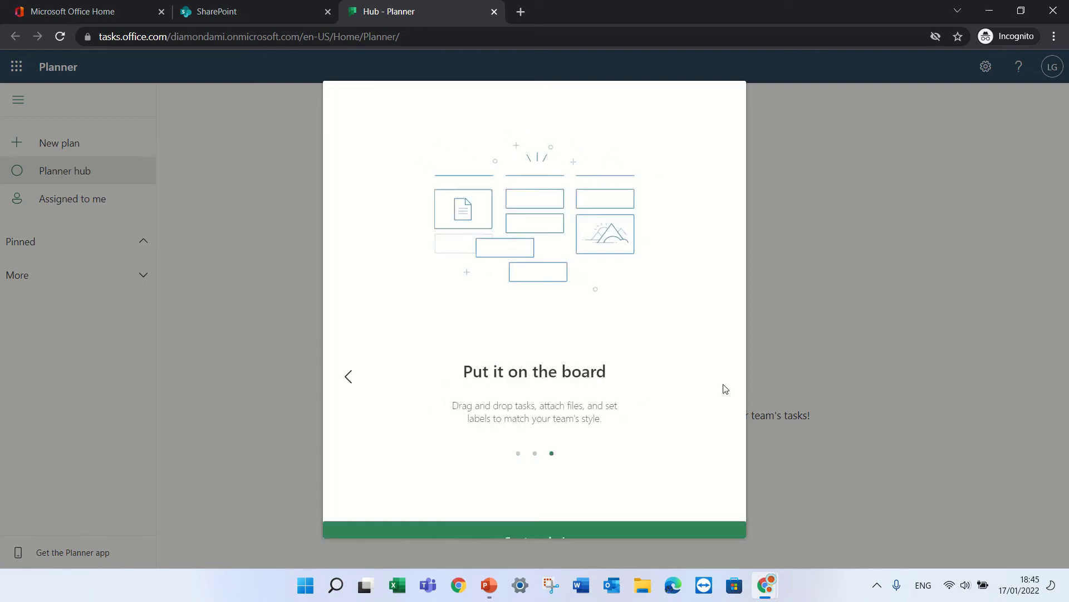
left_click(594, 532)
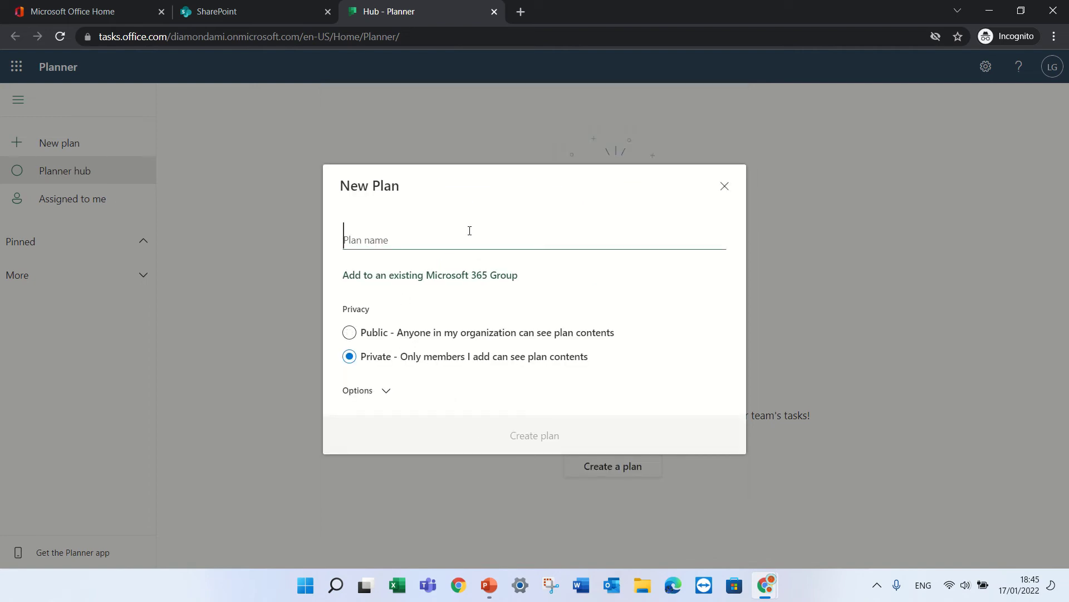
type("test")
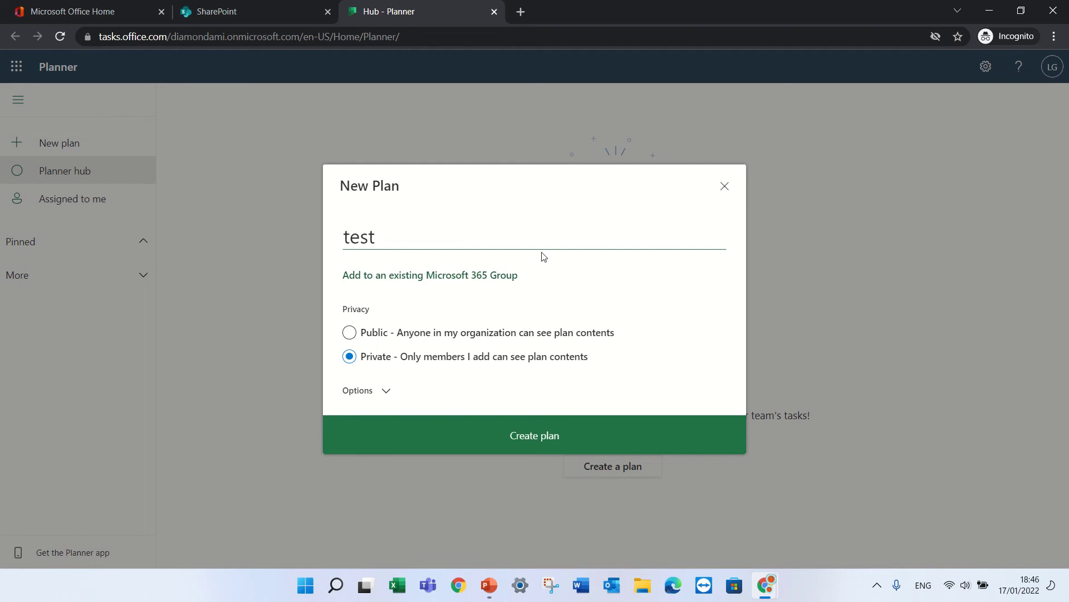
type("111")
left_click(585, 430)
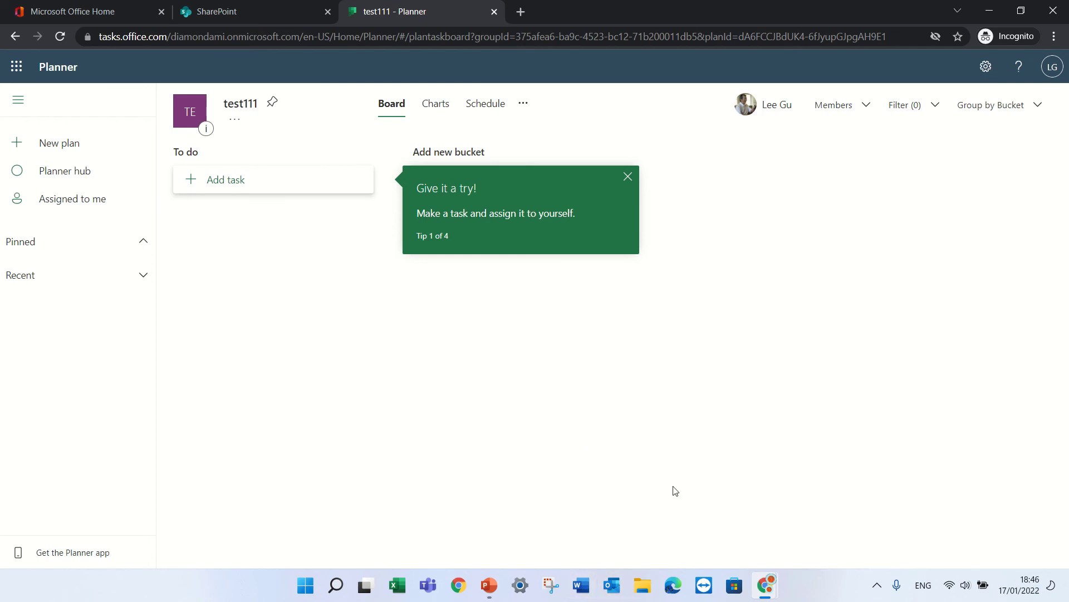
left_click(629, 176)
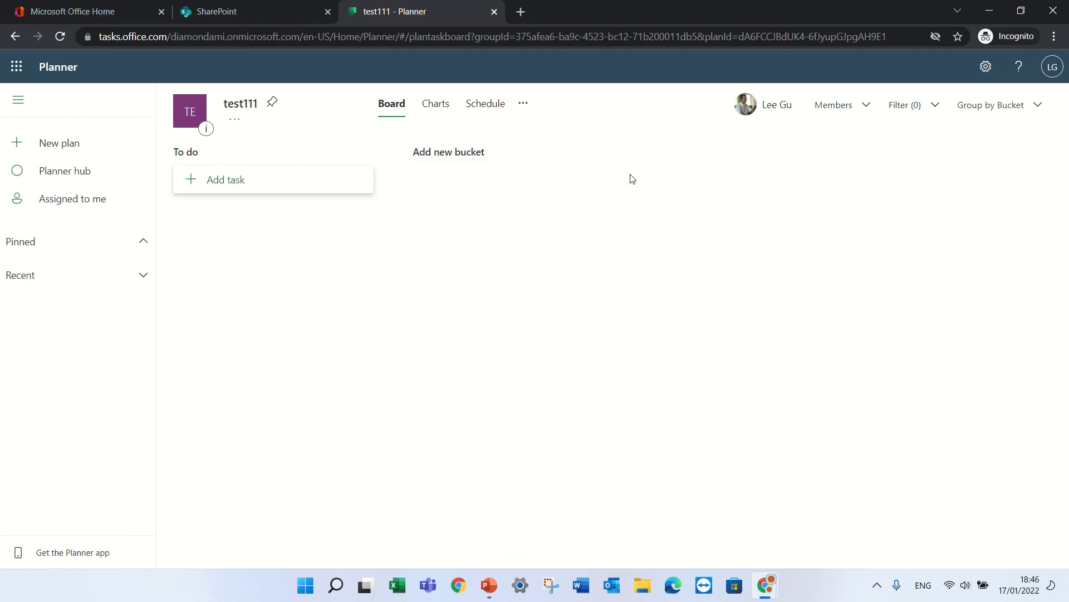